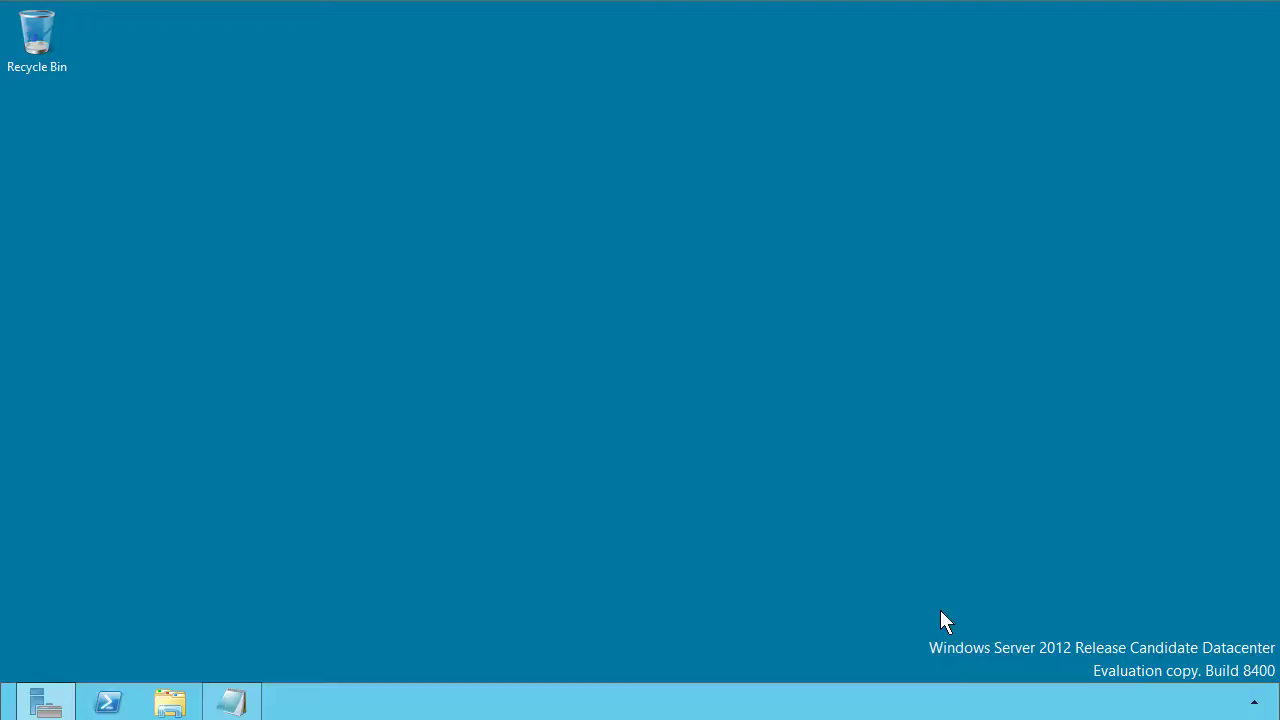
Launch Task Manager by running TASKMGR in Windows PowerShell, and minimize the PowerShell window.
{"action": "right_click", "coordinate": [687, 705]}
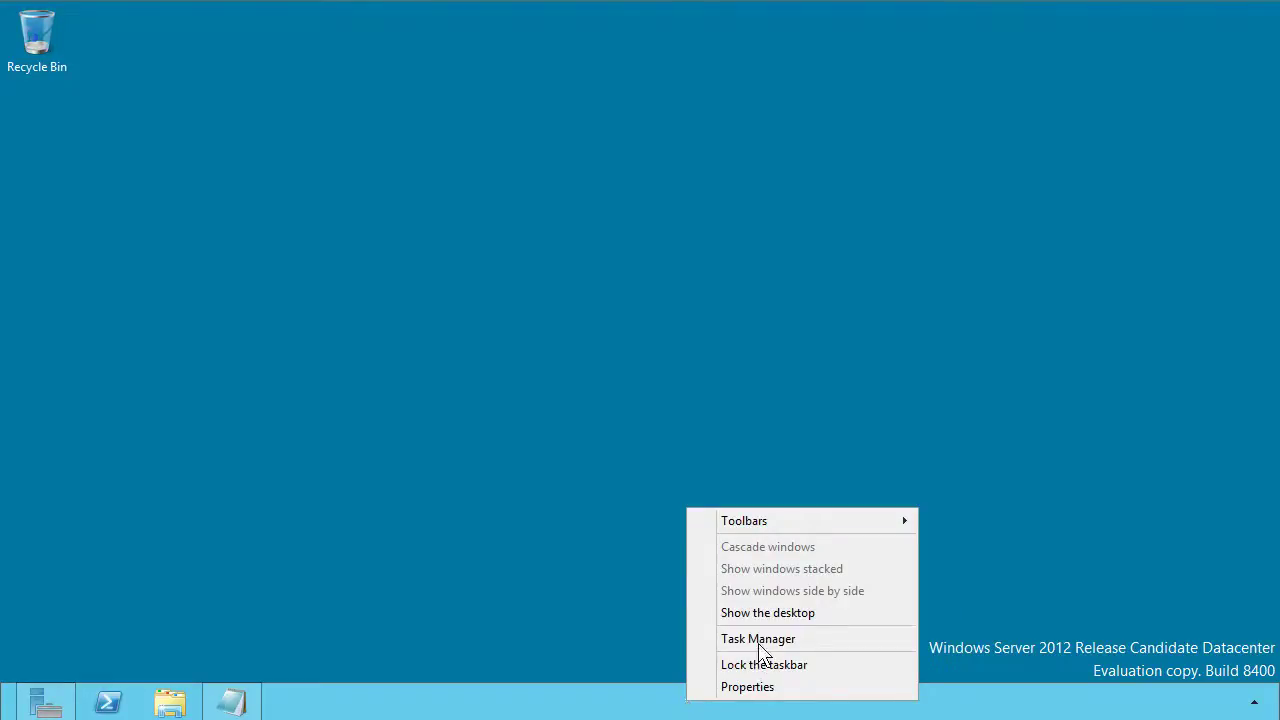
{"action": "left_click", "coordinate": [300, 630]}
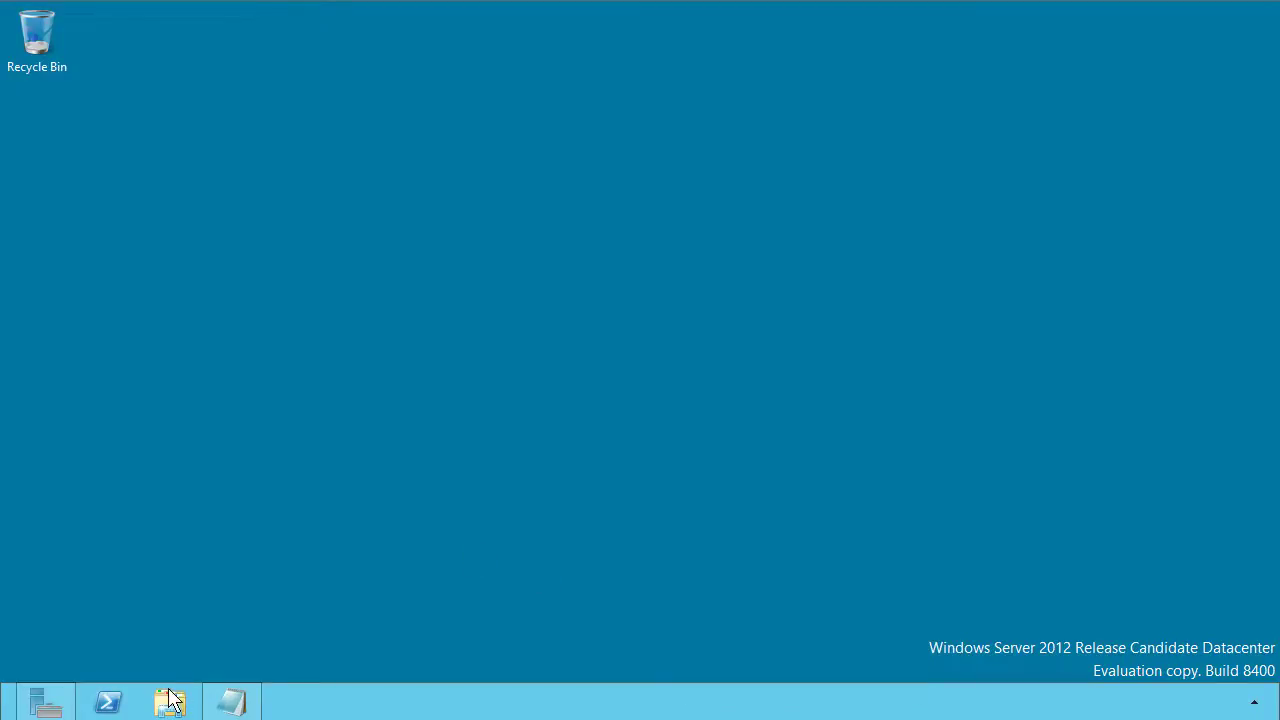
{"action": "left_click", "coordinate": [109, 705]}
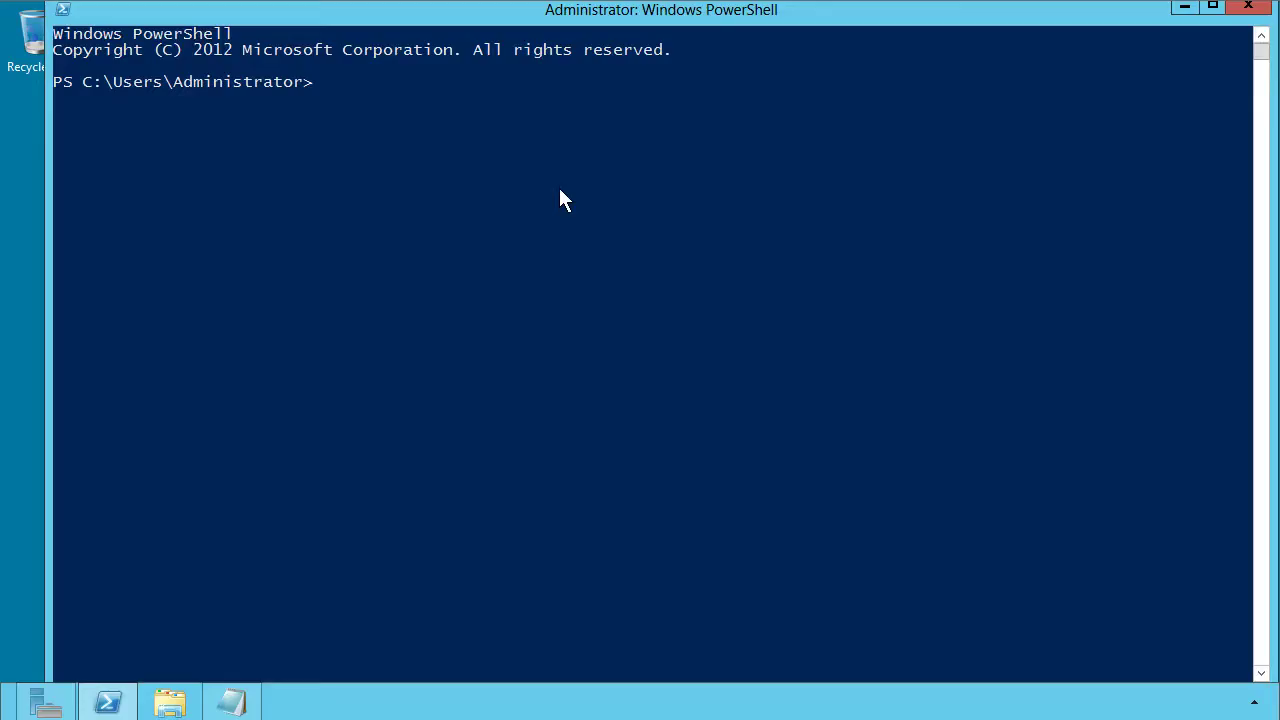
{"action": "left_click", "coordinate": [559, 190]}
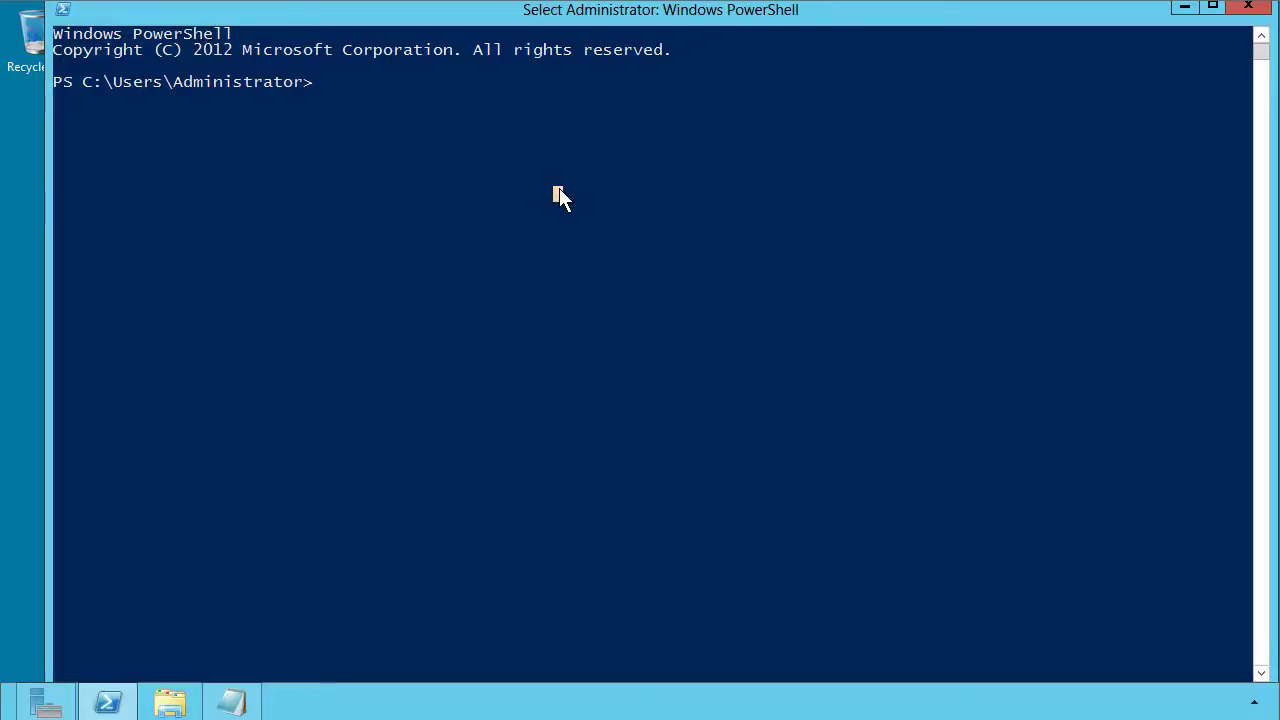
{"action": "type", "text": "TASK"}
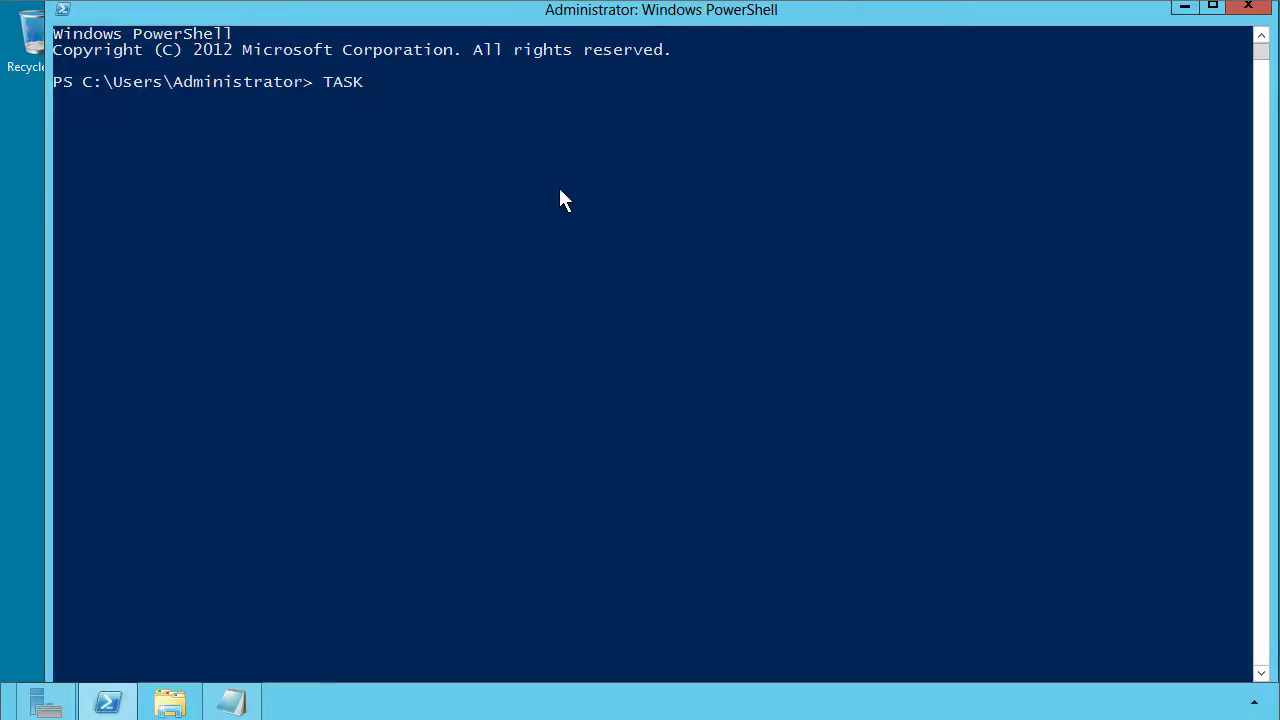
{"action": "type", "text": "MGR"}
{"action": "key", "text": "Return"}
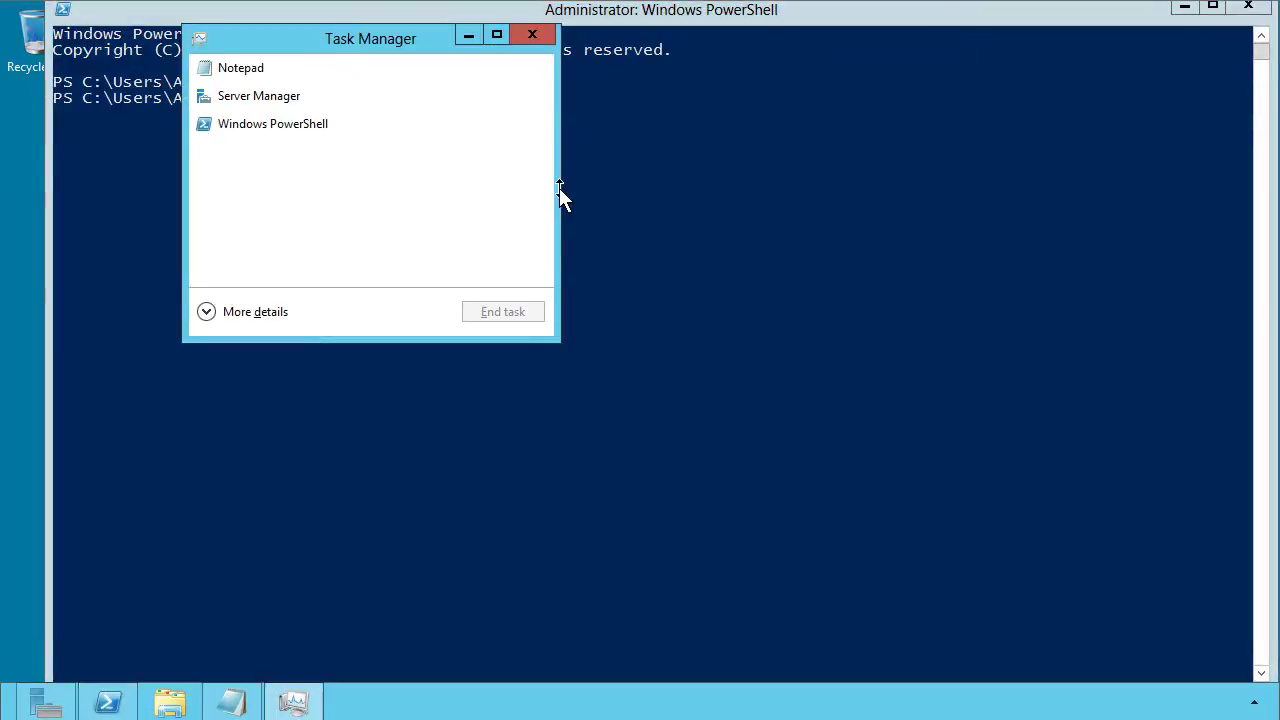
{"action": "left_click", "coordinate": [1185, 8]}
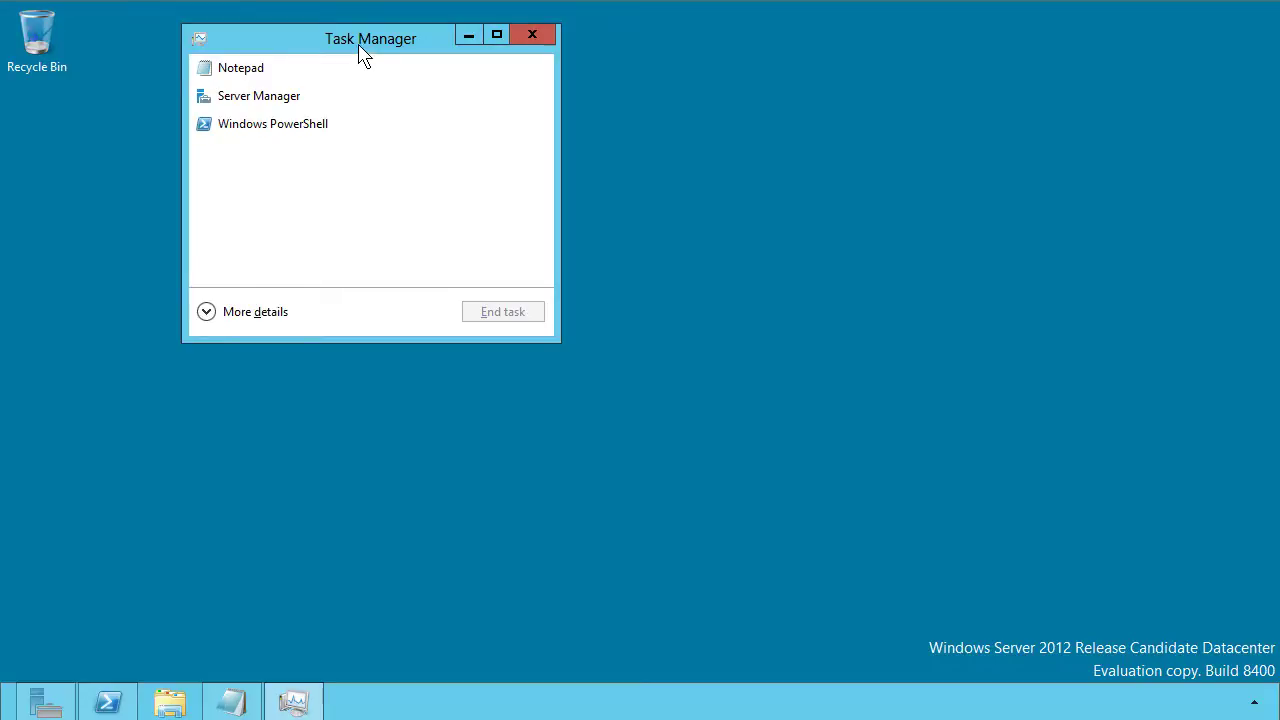
{"action": "left_click_drag", "start_coordinate": [362, 55], "coordinate": [571, 129]}
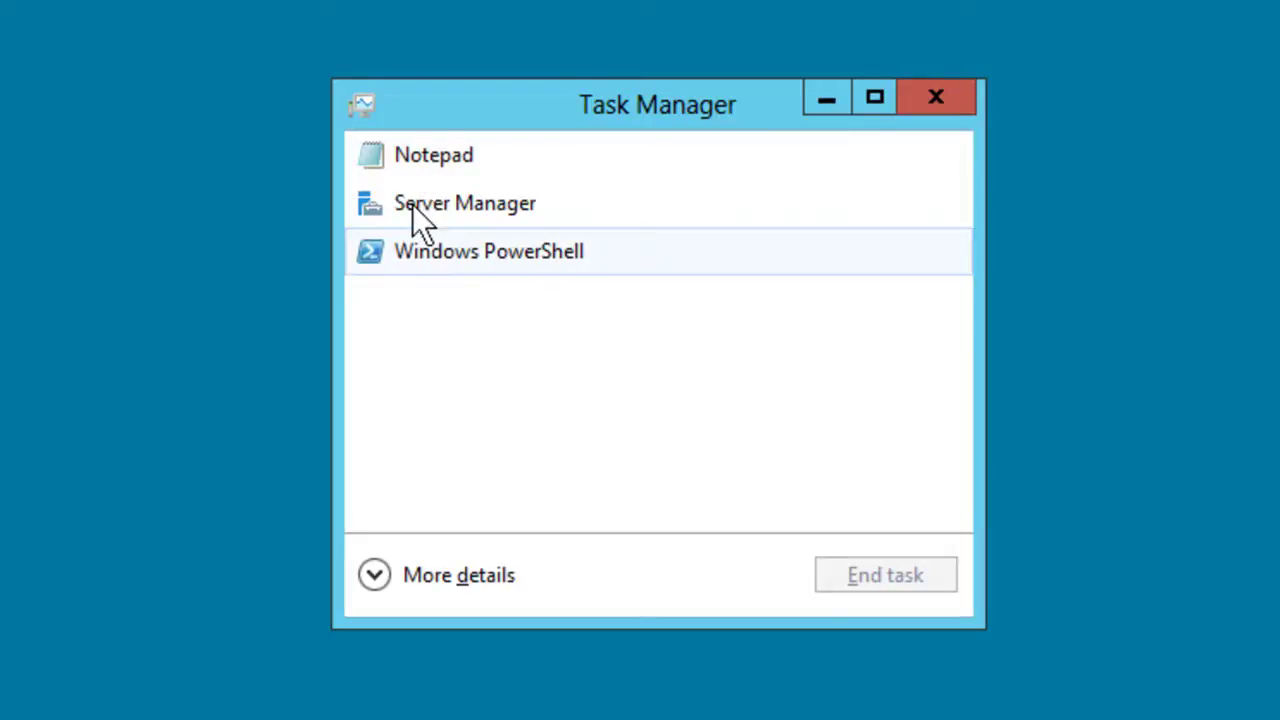
Select the Notepad task and view the actions available for it without running any.
{"action": "left_click", "coordinate": [449, 165]}
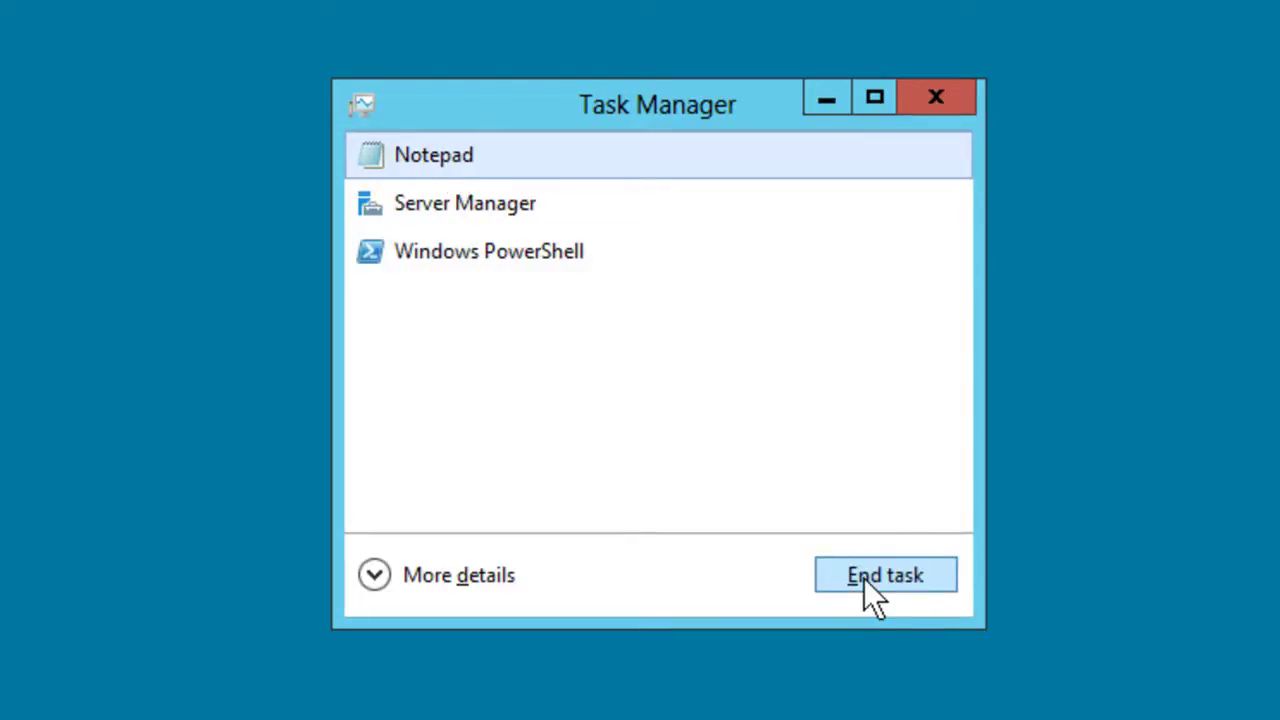
{"action": "right_click", "coordinate": [562, 165]}
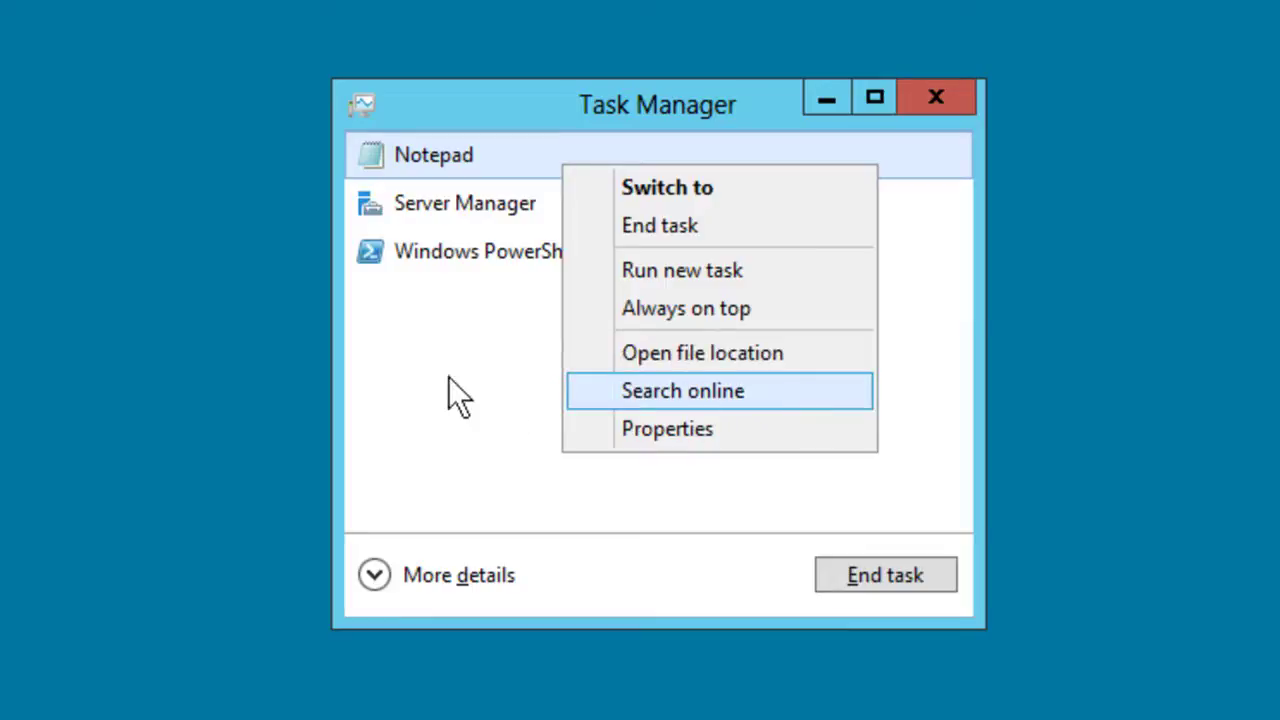
{"action": "key", "text": "Return"}
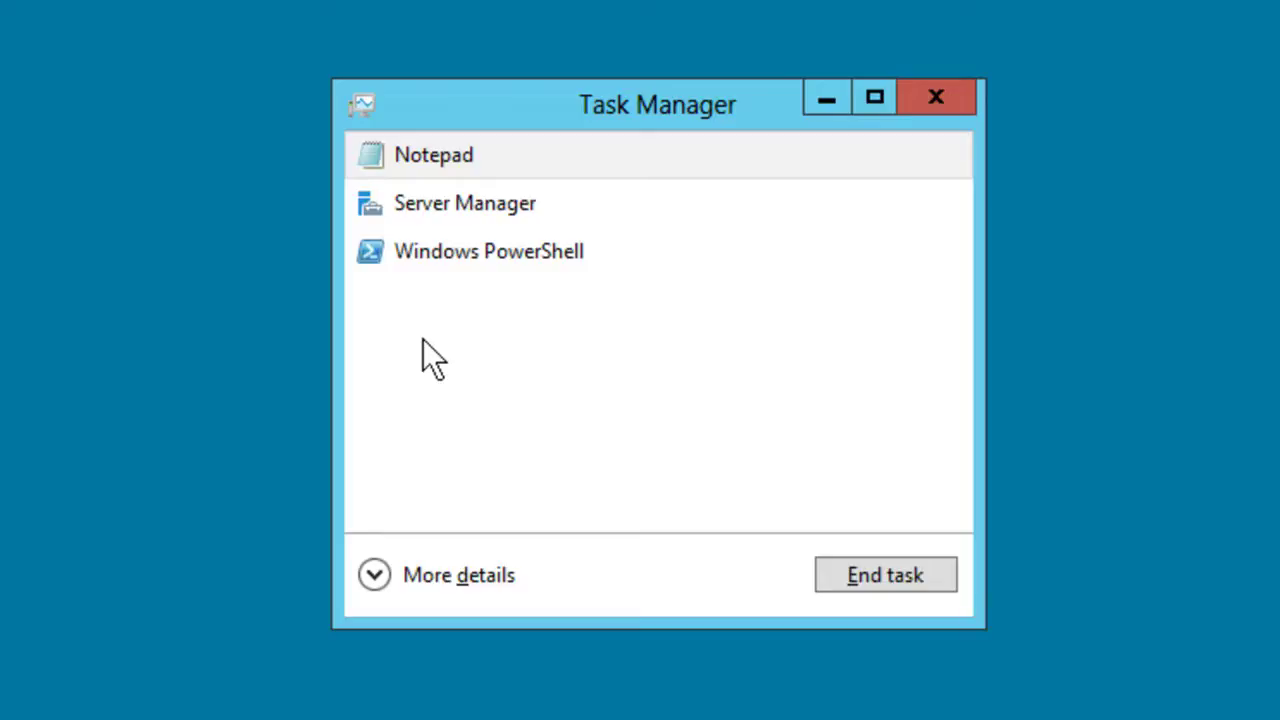
Expand Task Manager to its detailed view and sort the processes by memory, finishing with a sort by CPU usage.
{"action": "left_click", "coordinate": [380, 575]}
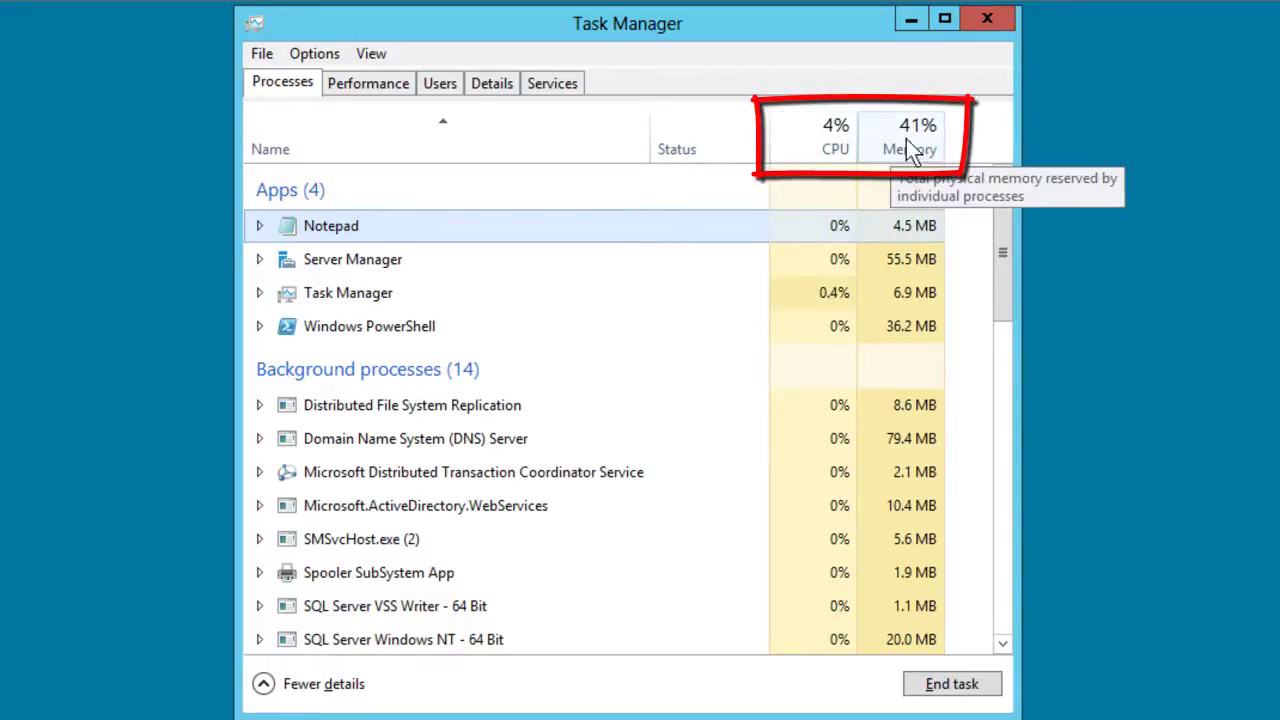
{"action": "left_click", "coordinate": [912, 140]}
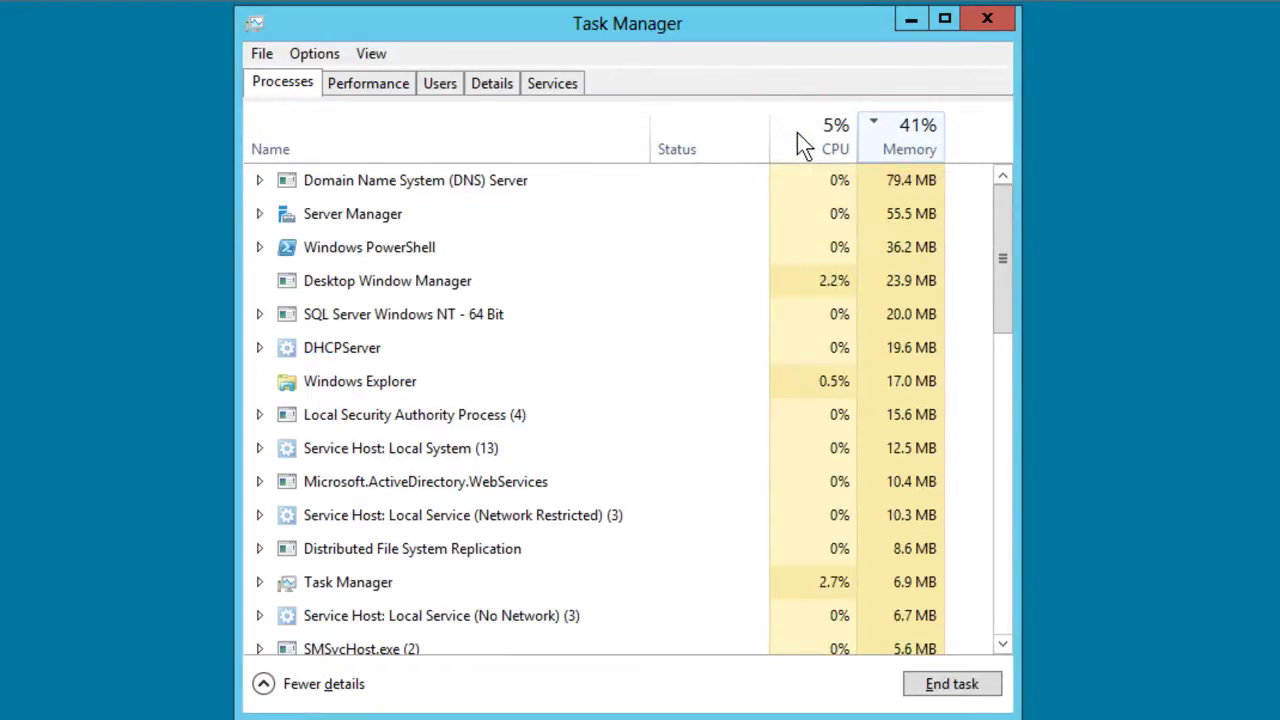
{"action": "left_click", "coordinate": [797, 140]}
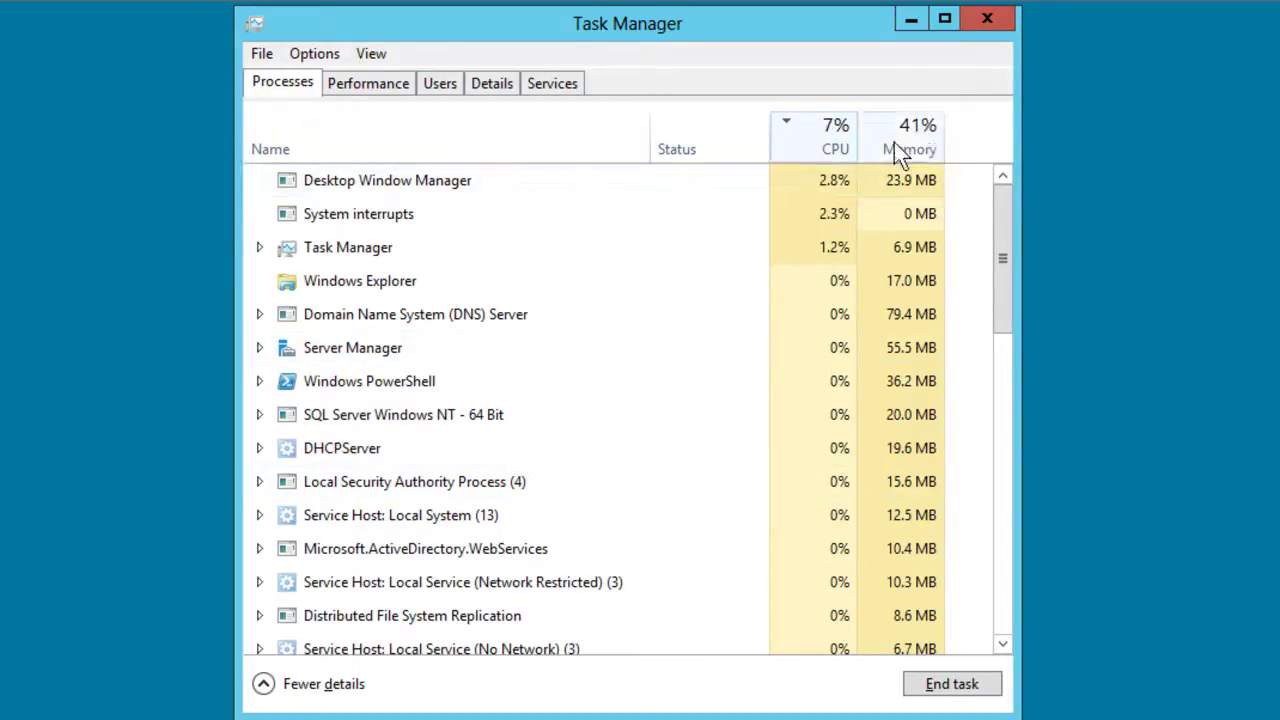
Expand the DHCPServer and Service Host: Local Service groups, and view the actions available for the Network List Service.
{"action": "left_click", "coordinate": [259, 449]}
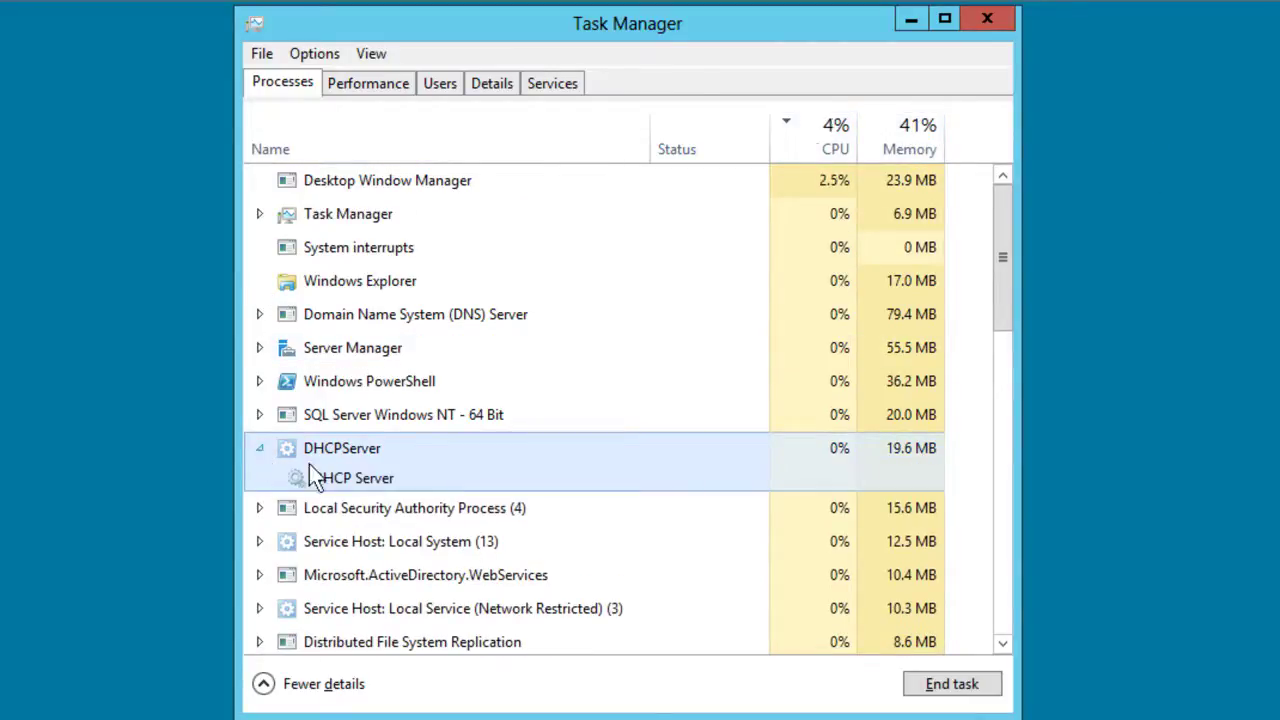
{"action": "left_click", "coordinate": [344, 477]}
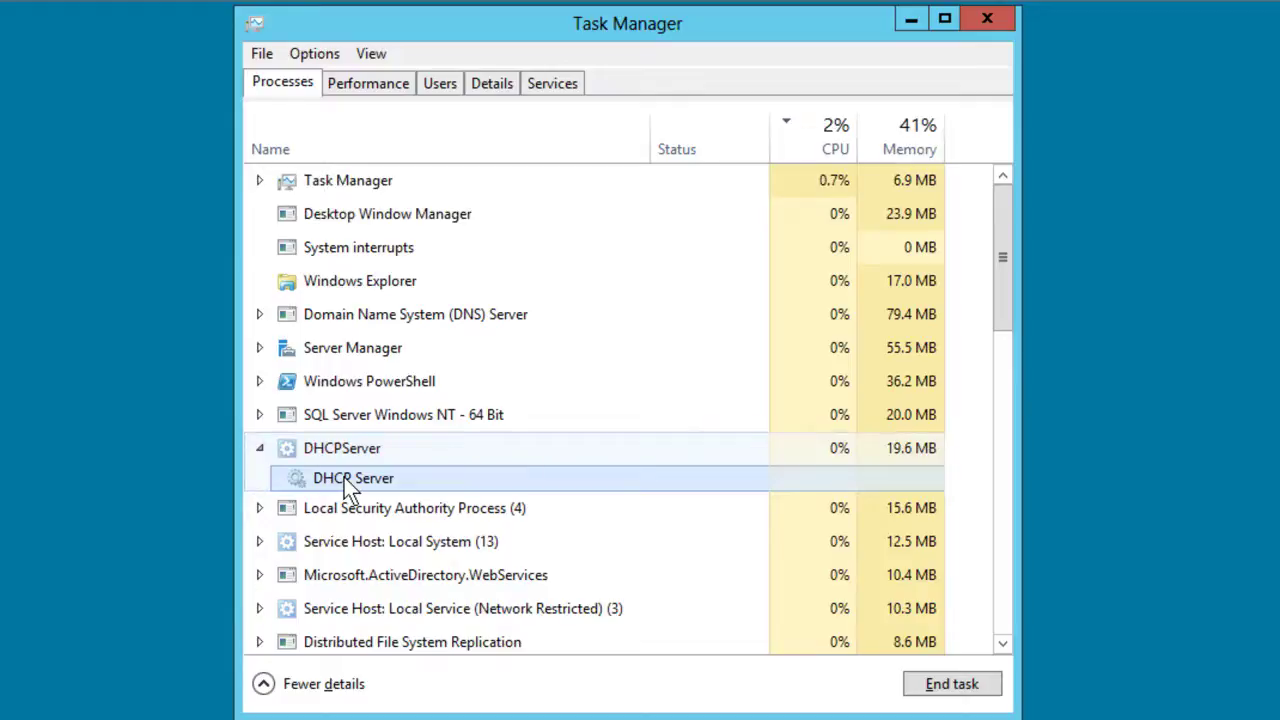
{"action": "scroll", "coordinate": [344, 477], "scroll_direction": "down", "scroll_amount": 3}
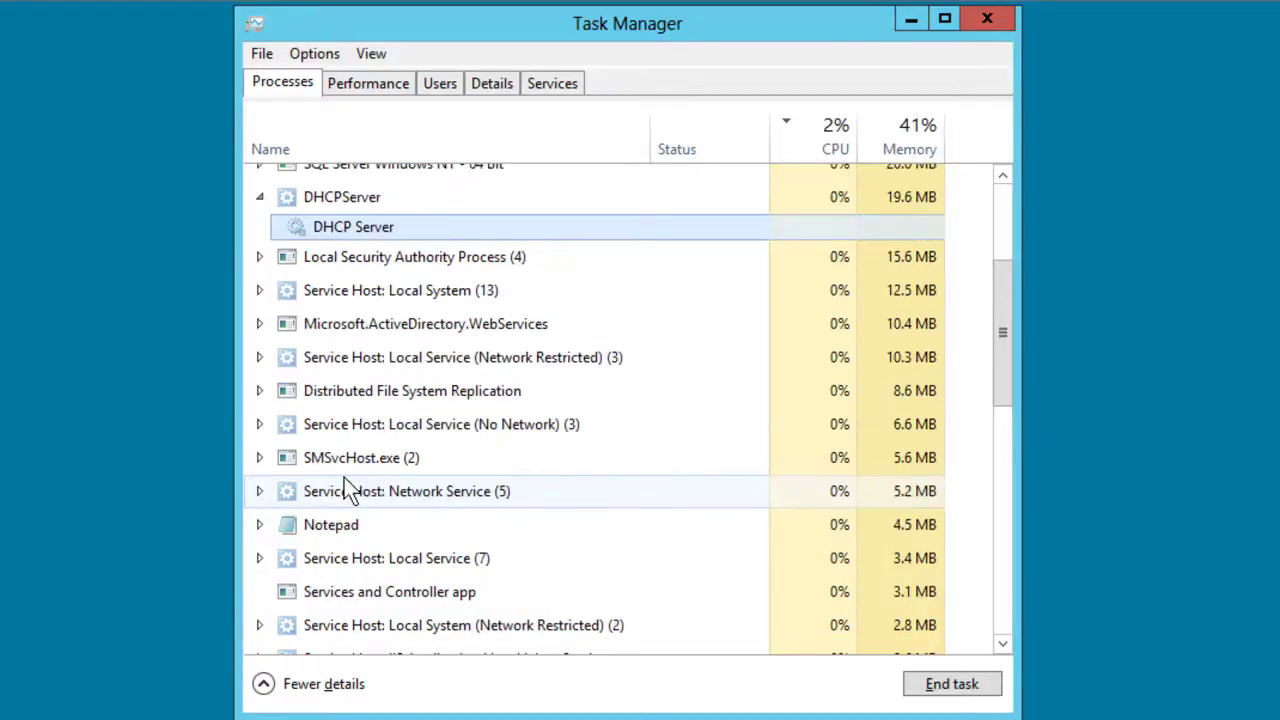
{"action": "left_click", "coordinate": [259, 557]}
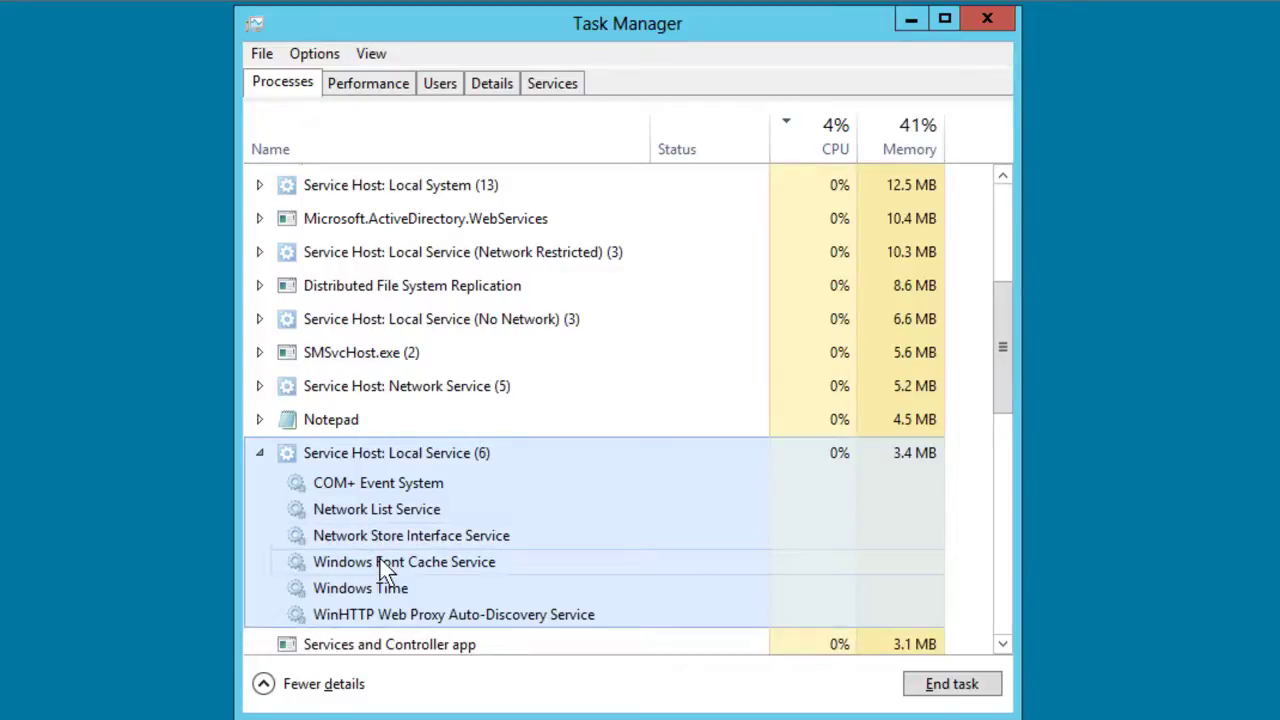
{"action": "left_click", "coordinate": [380, 559]}
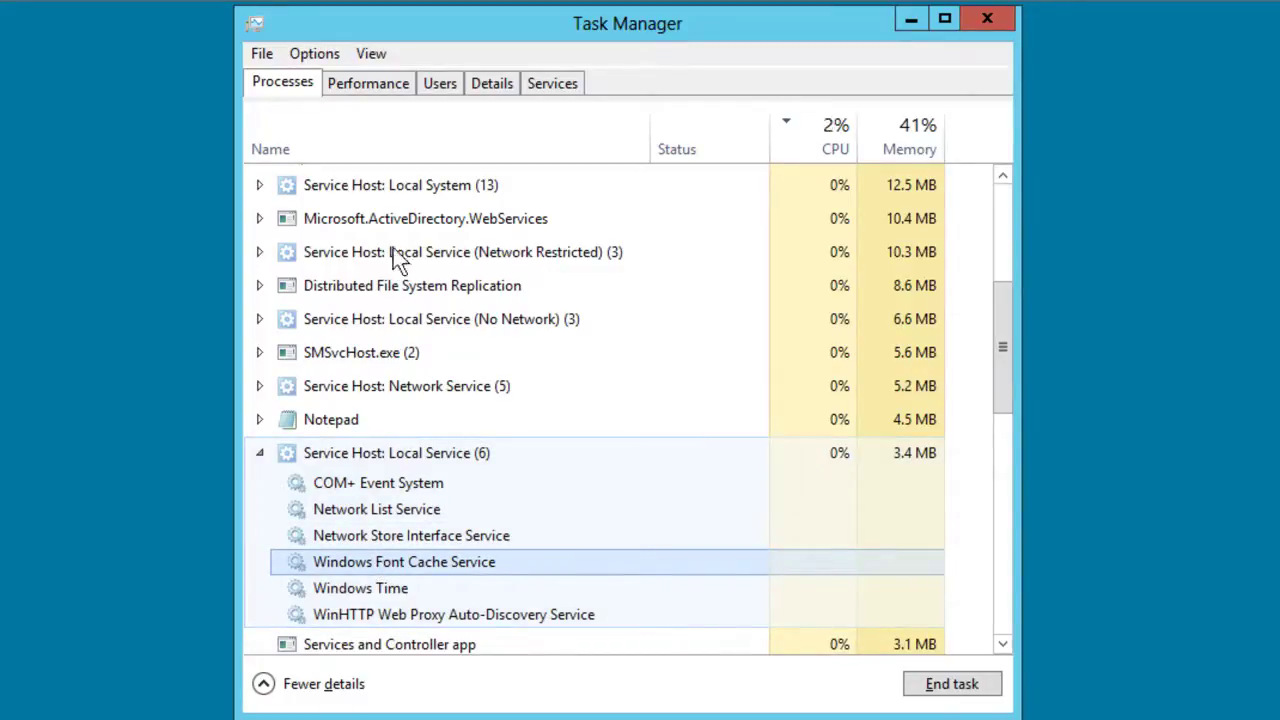
{"action": "right_click", "coordinate": [371, 507]}
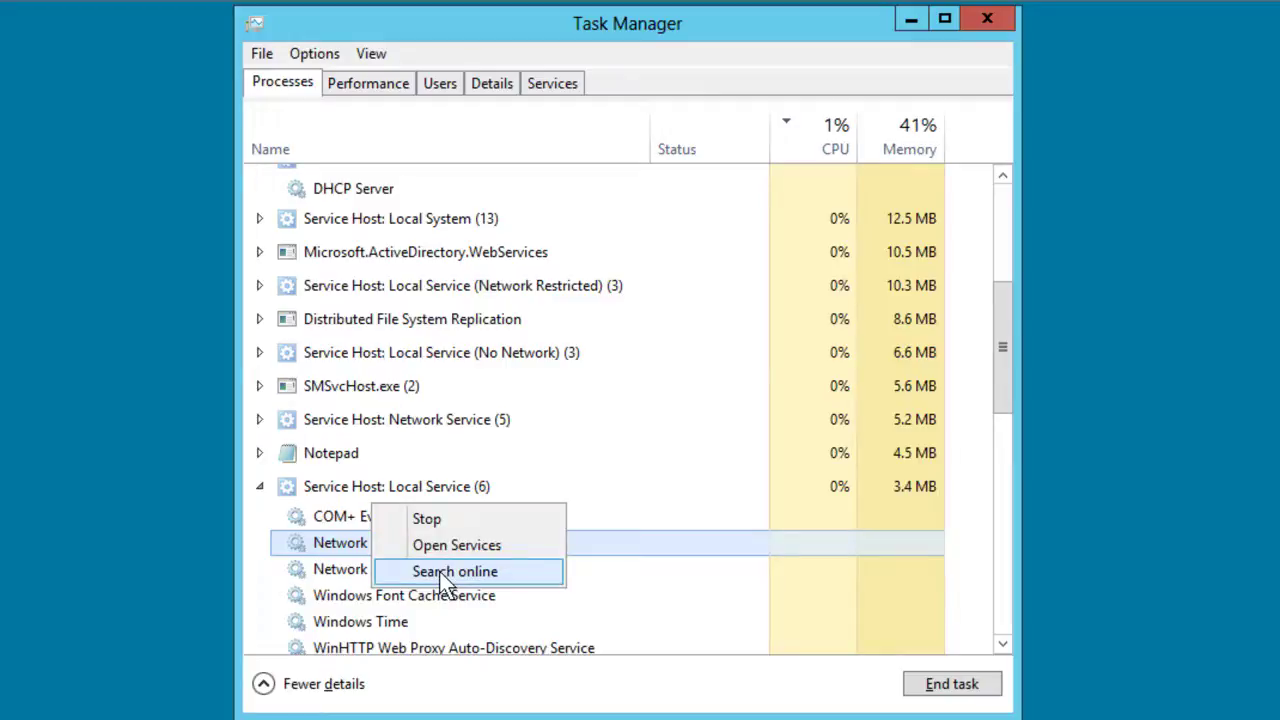
View the CPU and memory performance graphs and the resource usage of the signed-in users.
{"action": "left_click", "coordinate": [369, 86]}
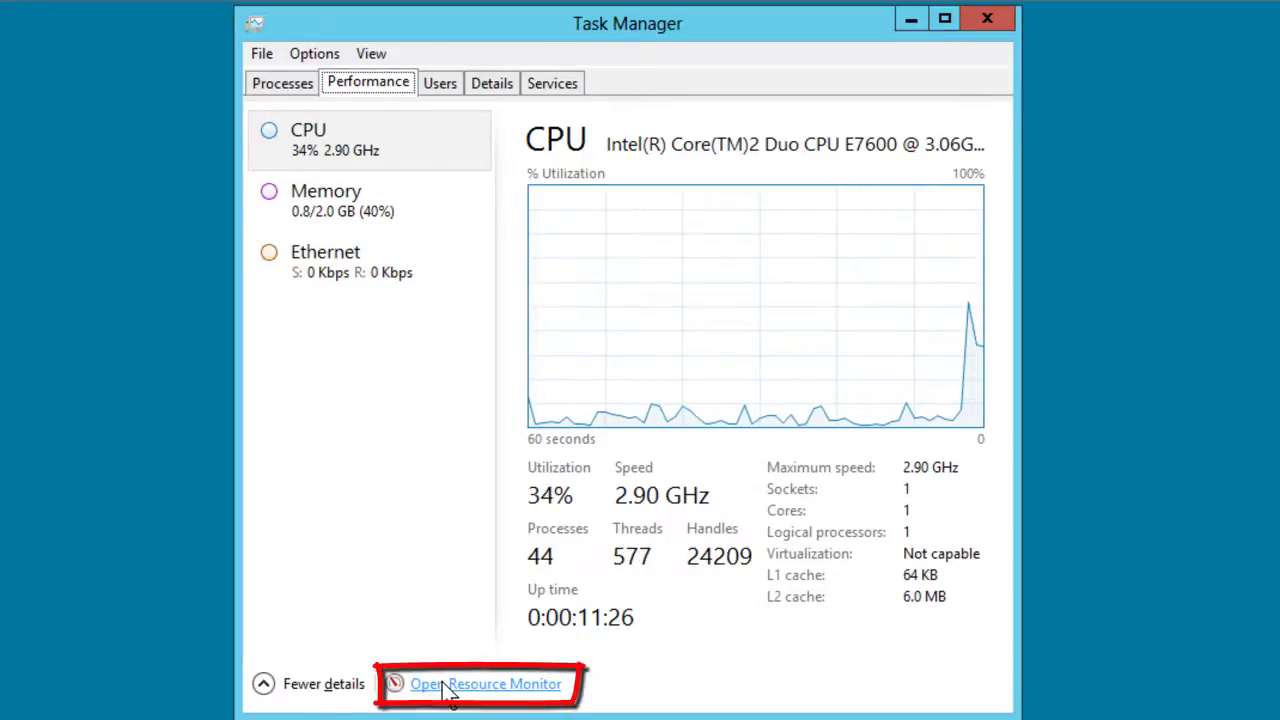
{"action": "left_click", "coordinate": [370, 200]}
{"action": "left_click", "coordinate": [448, 84]}
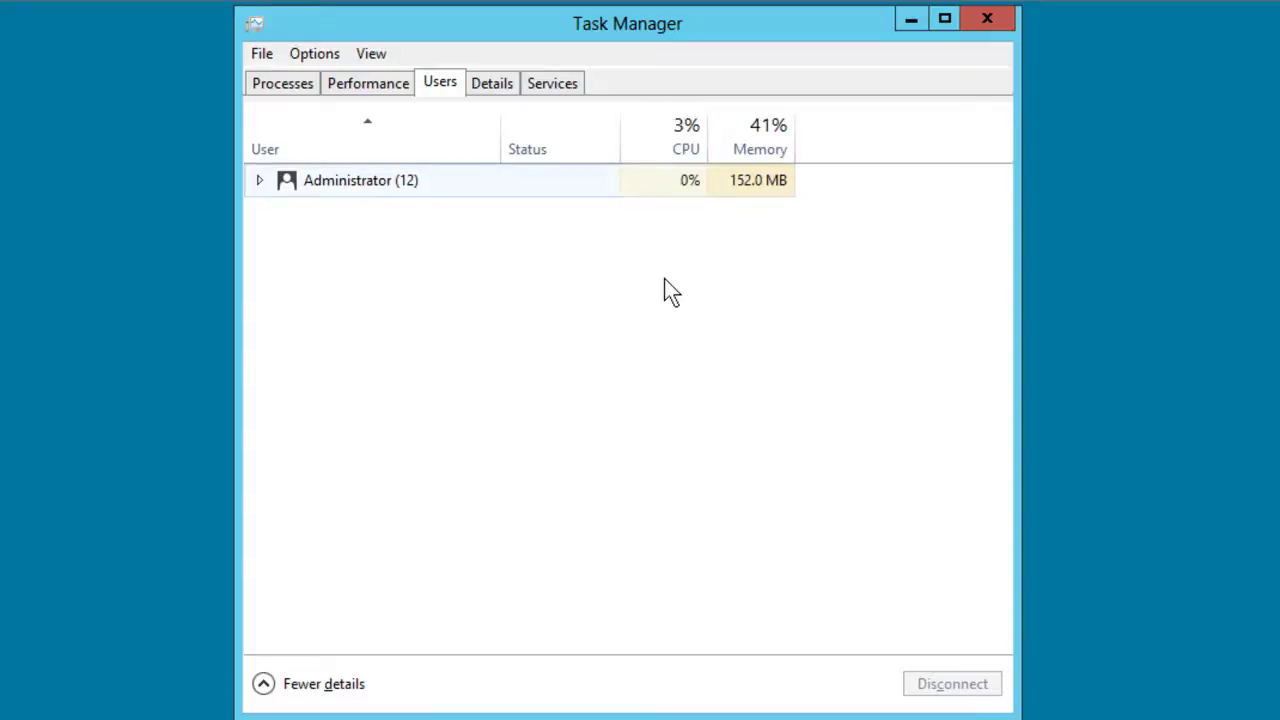
Open the file location of the ismserv.exe process from the detailed process list, and close the System32 folder window.
{"action": "left_click", "coordinate": [480, 84]}
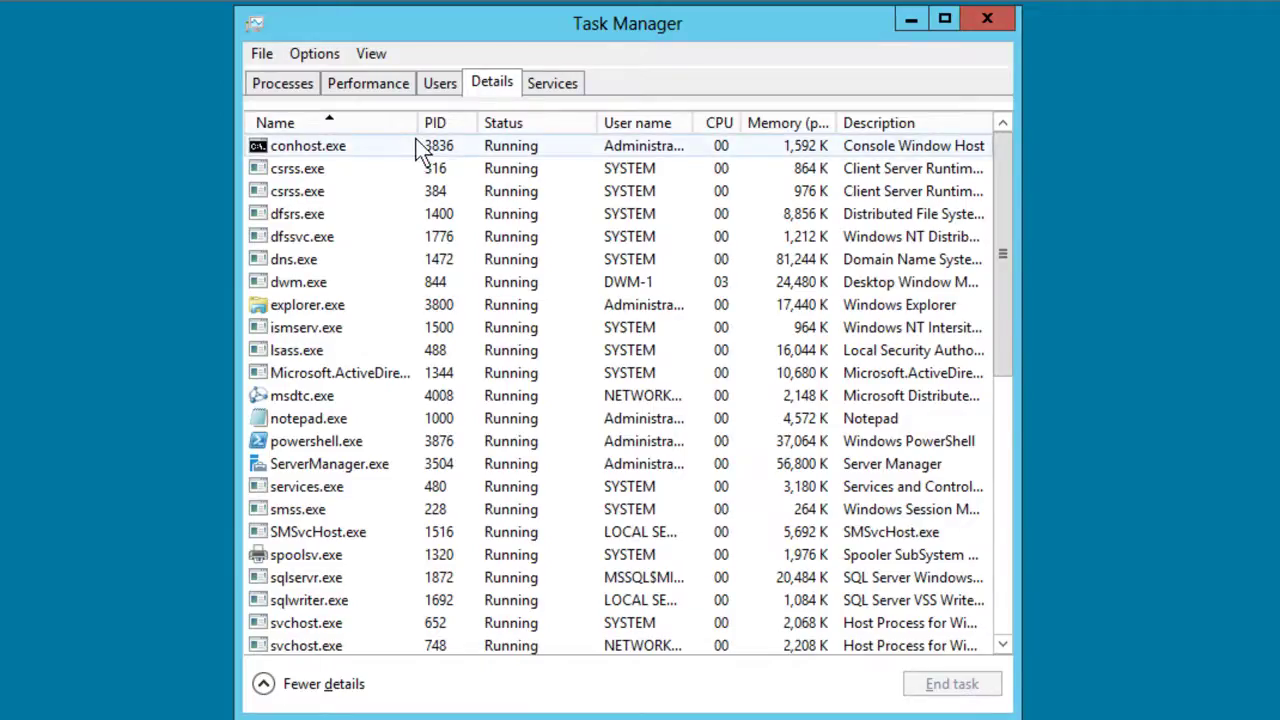
{"action": "right_click", "coordinate": [285, 330]}
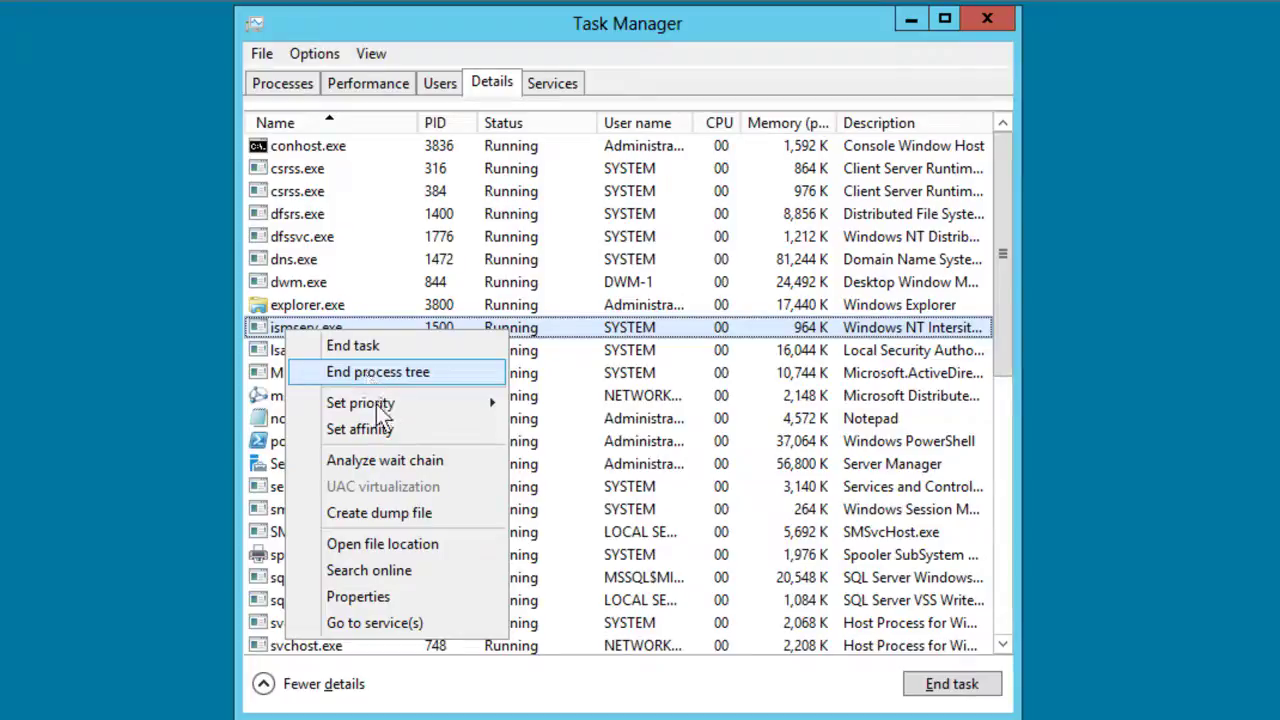
{"action": "mouse_move", "coordinate": [378, 404]}
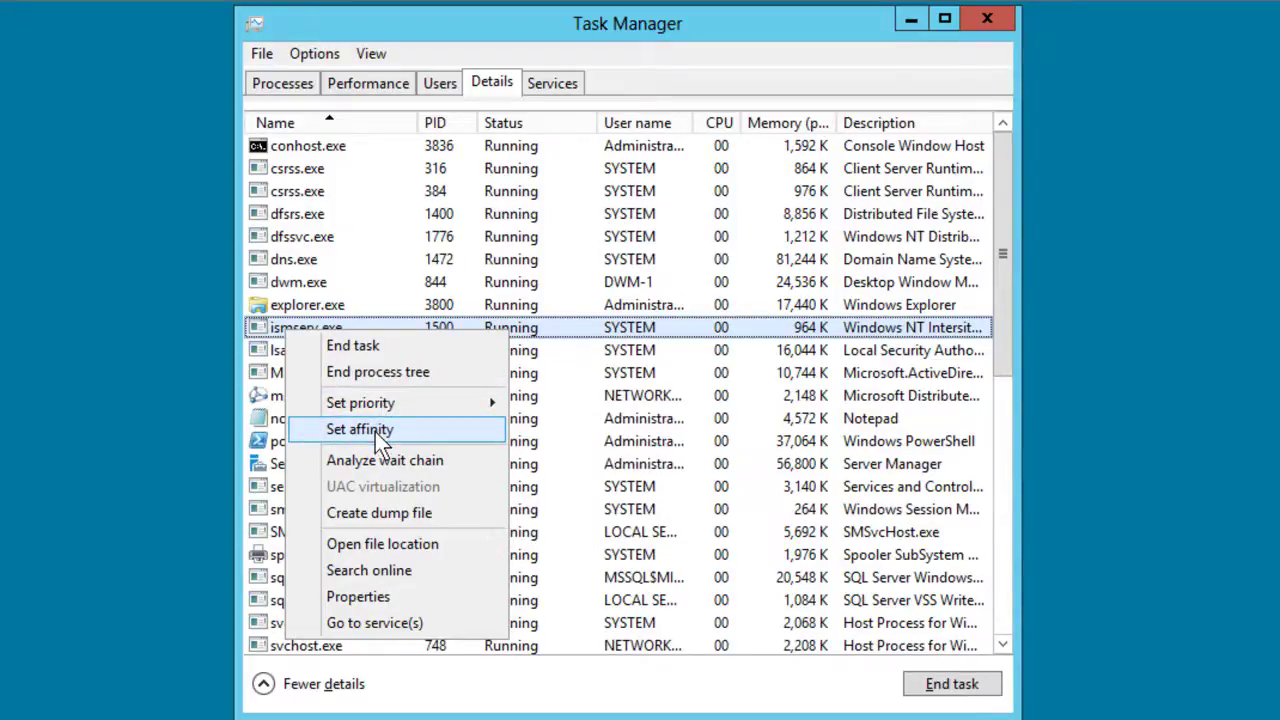
{"action": "left_click", "coordinate": [375, 432]}
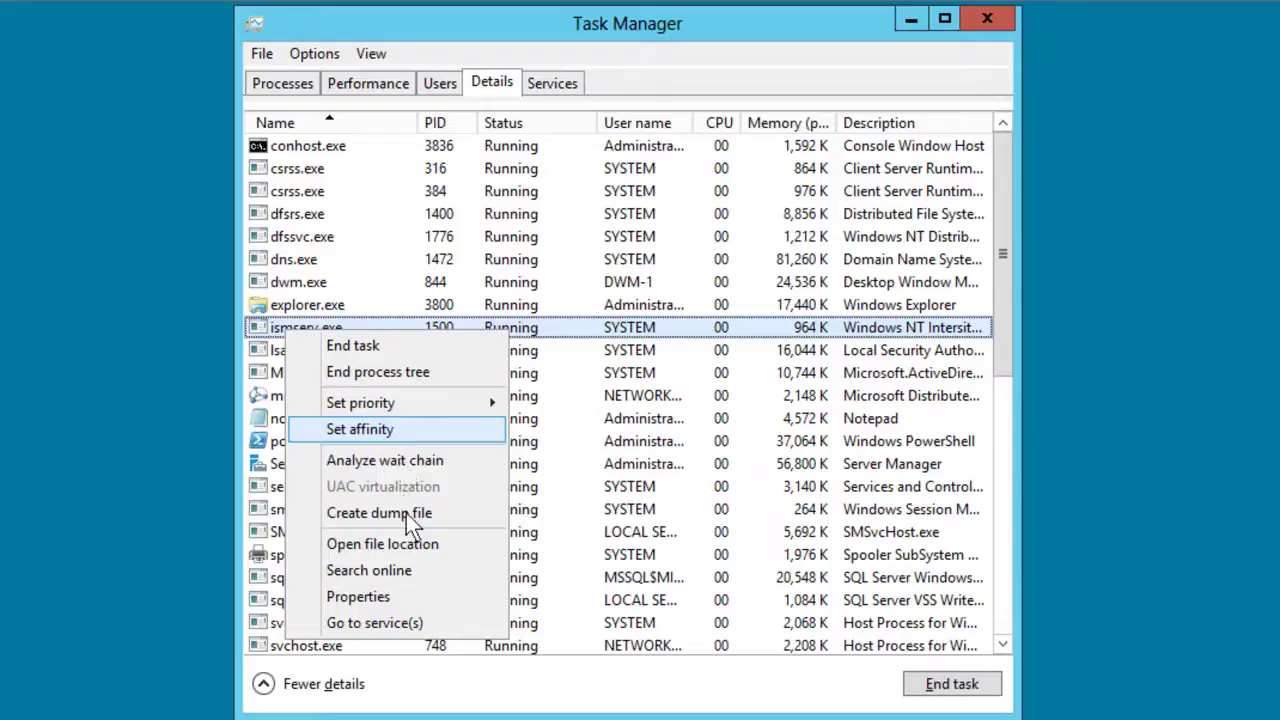
{"action": "left_click", "coordinate": [405, 545]}
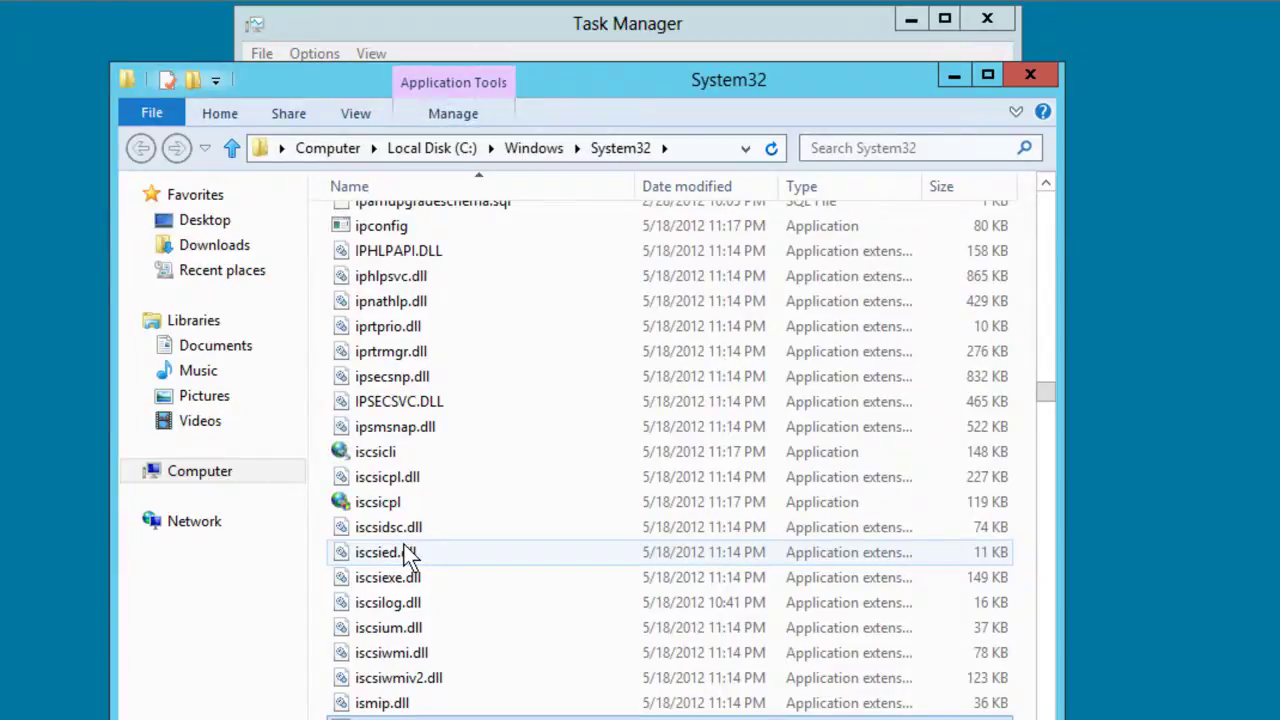
{"action": "left_click", "coordinate": [1030, 78]}
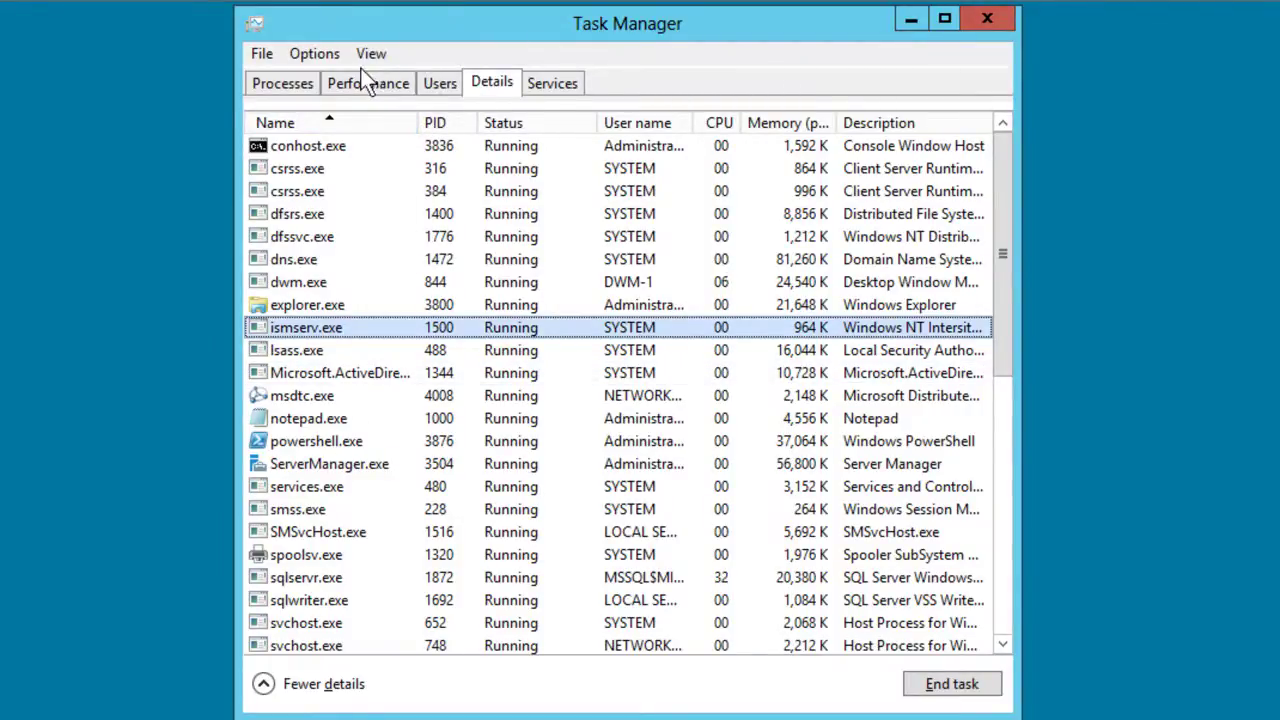
Open the Services console from the RpcLocator service, view the standard service list, and close the console.
{"action": "left_click", "coordinate": [553, 84]}
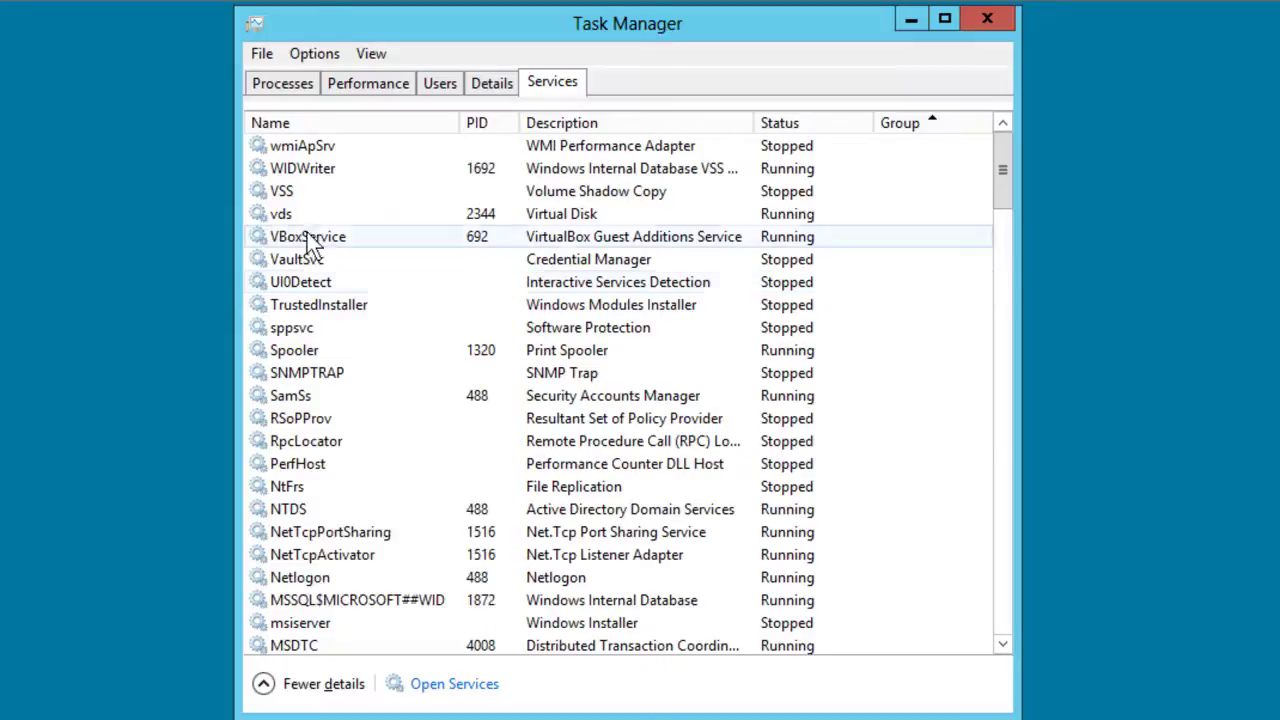
{"action": "right_click", "coordinate": [312, 442]}
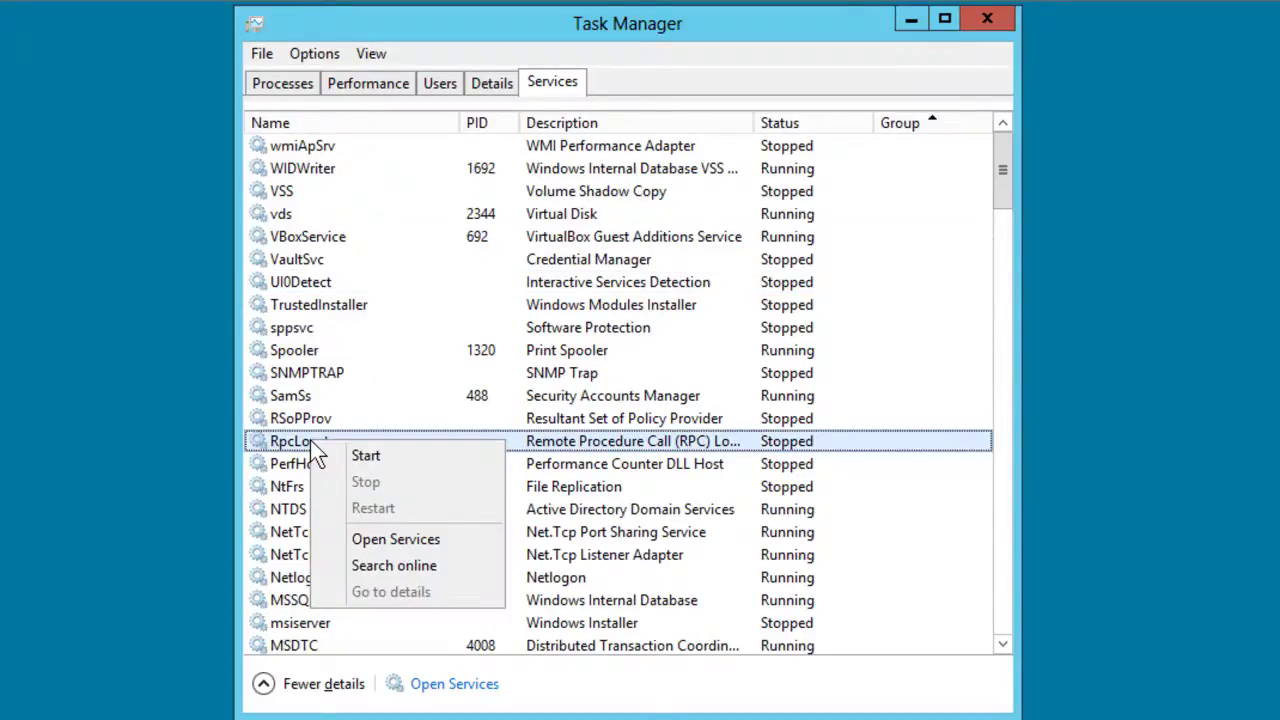
{"action": "left_click", "coordinate": [454, 543]}
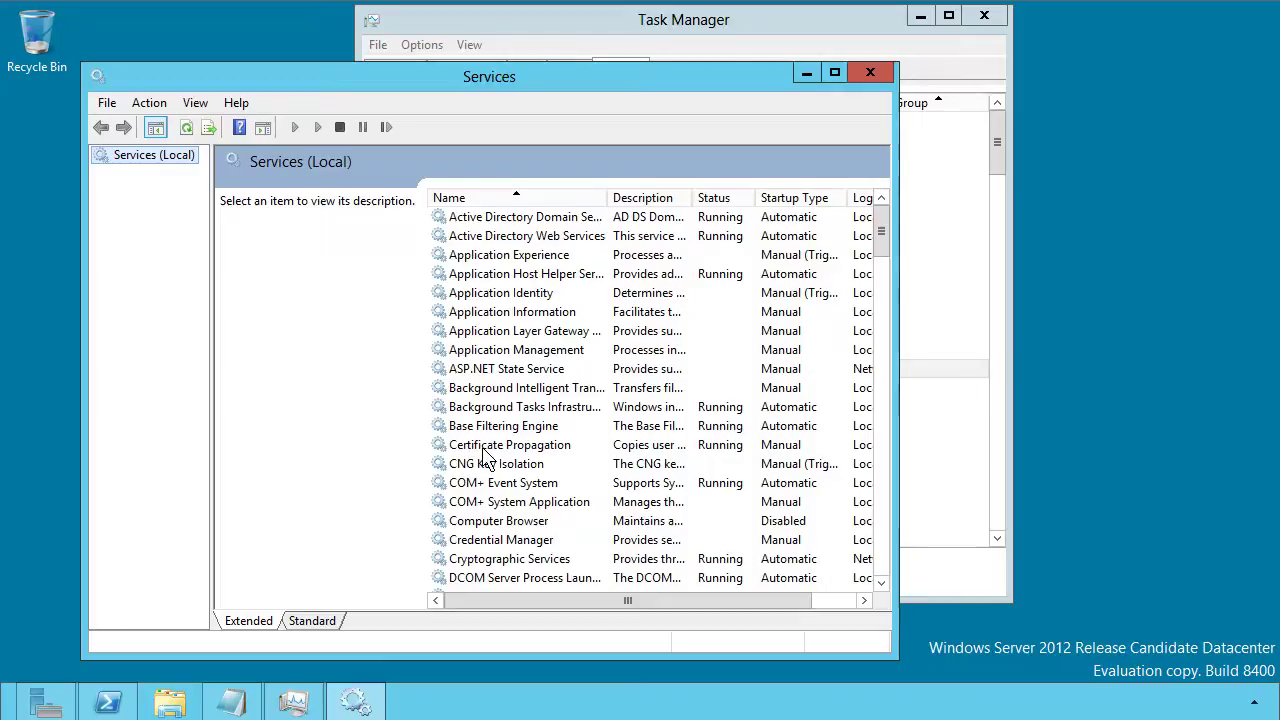
{"action": "left_click", "coordinate": [313, 625]}
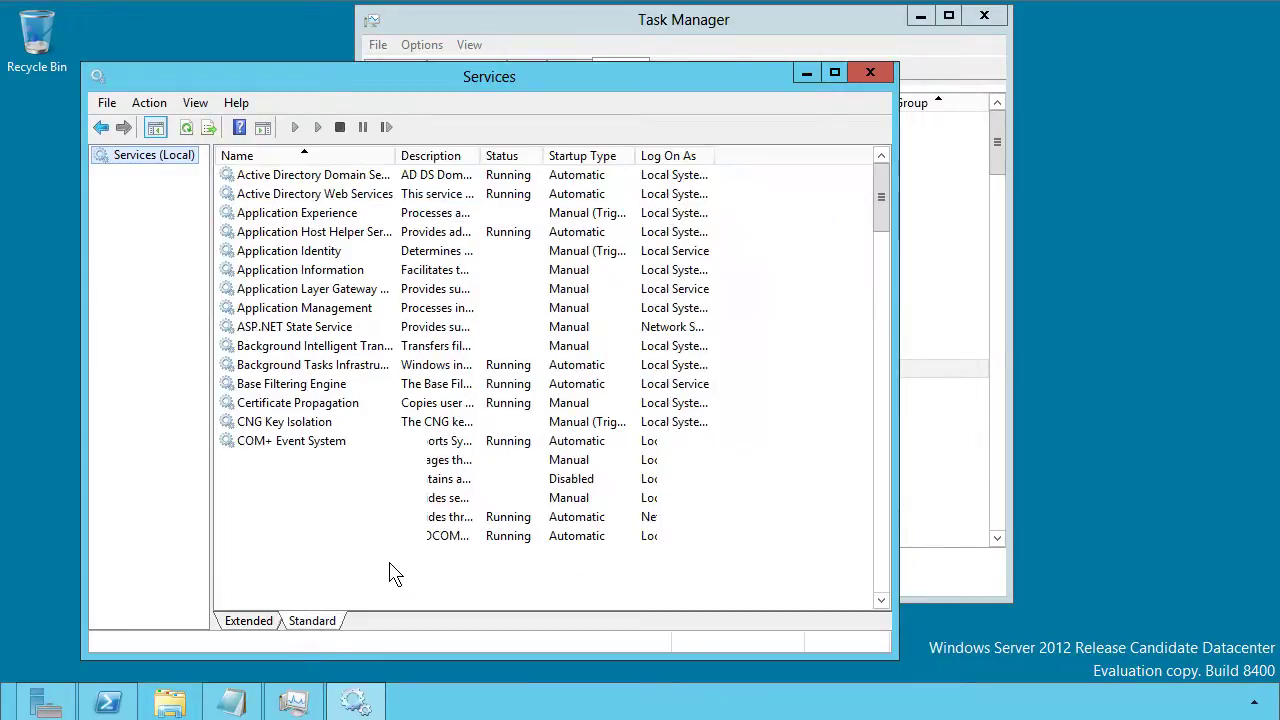
{"action": "left_click", "coordinate": [870, 72]}
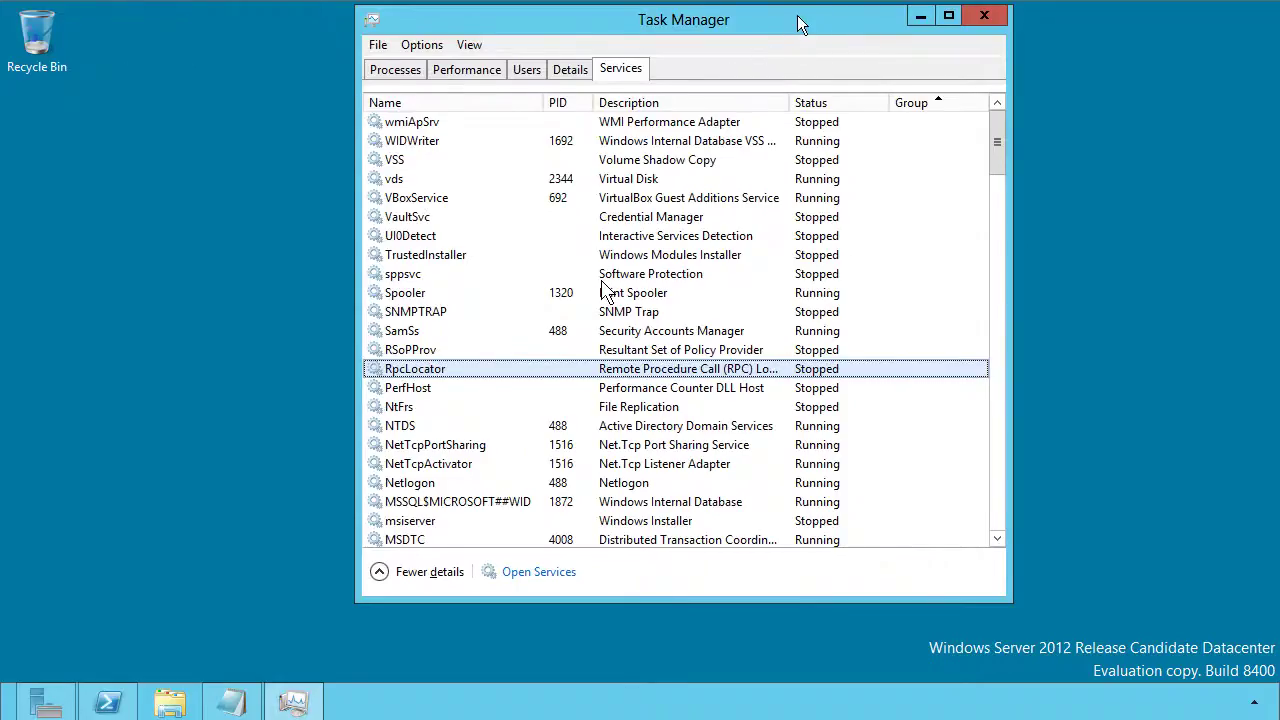
Collapse Task Manager to its fewer-details view and close it.
{"action": "left_click", "coordinate": [365, 577]}
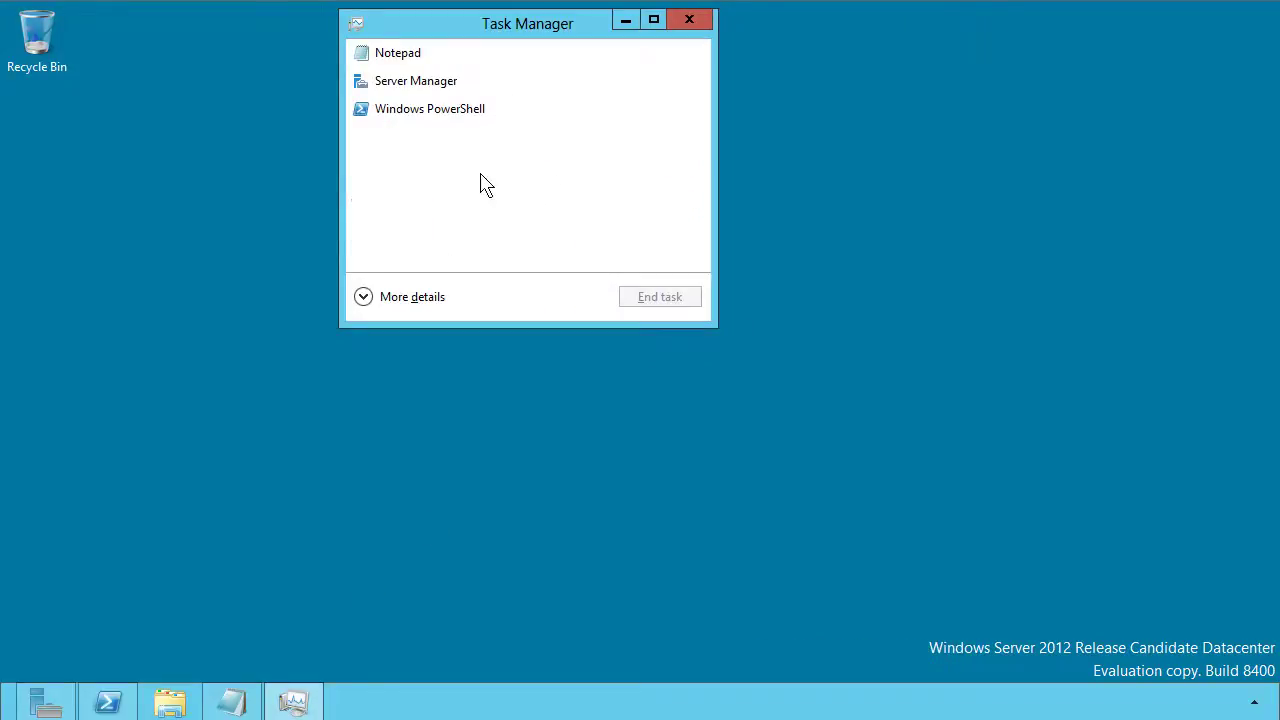
{"action": "left_click", "coordinate": [689, 19]}
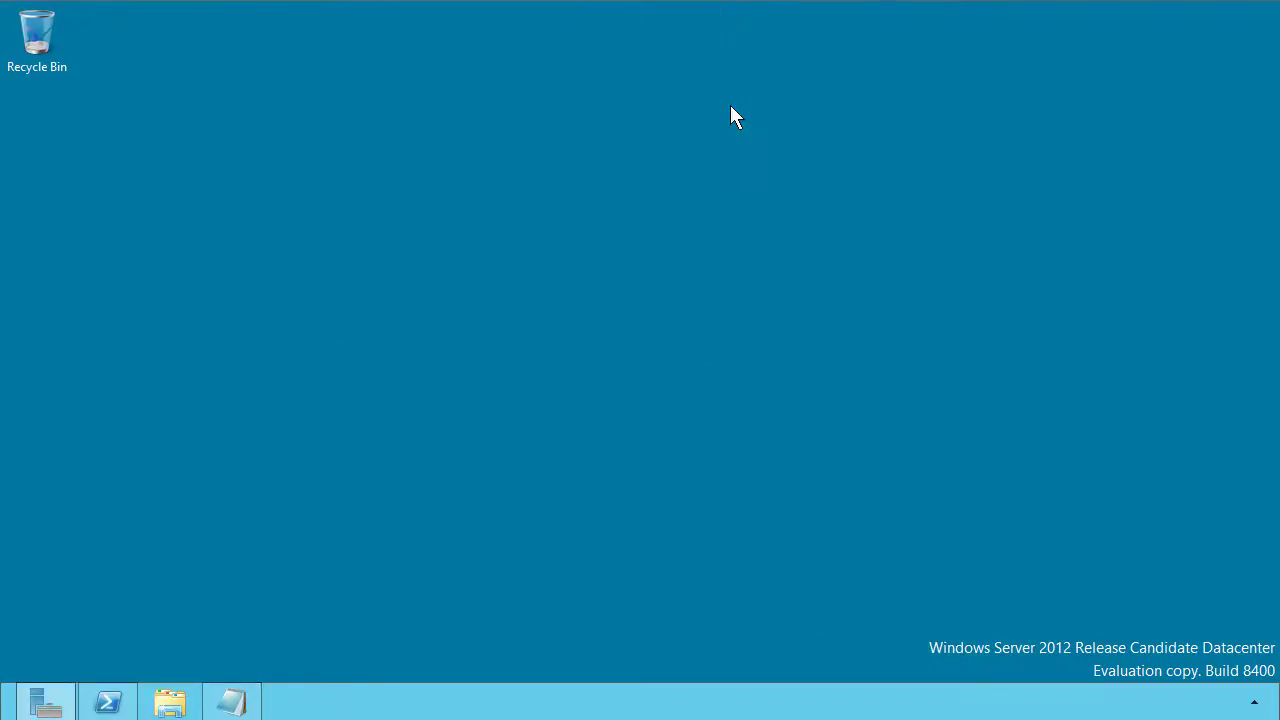